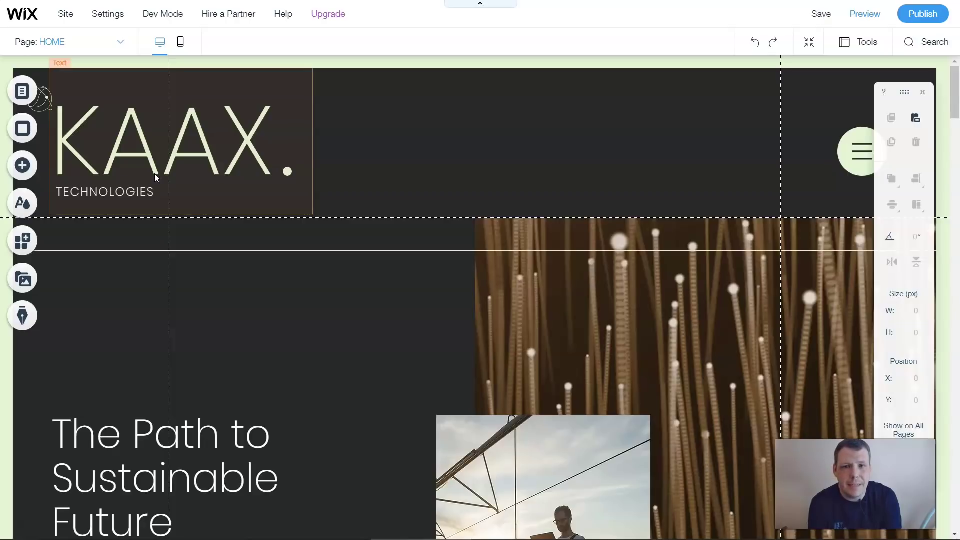
- Show the Page Background panel's colour, image and video options and browse its preset thumbnails
{"action": "left_click", "coordinate": [25, 90]}
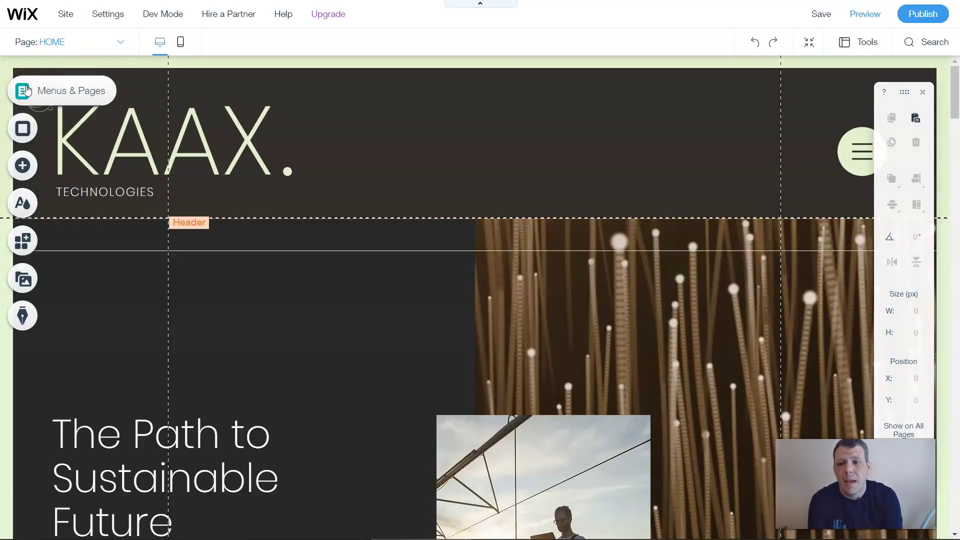
{"action": "left_click", "coordinate": [21, 134]}
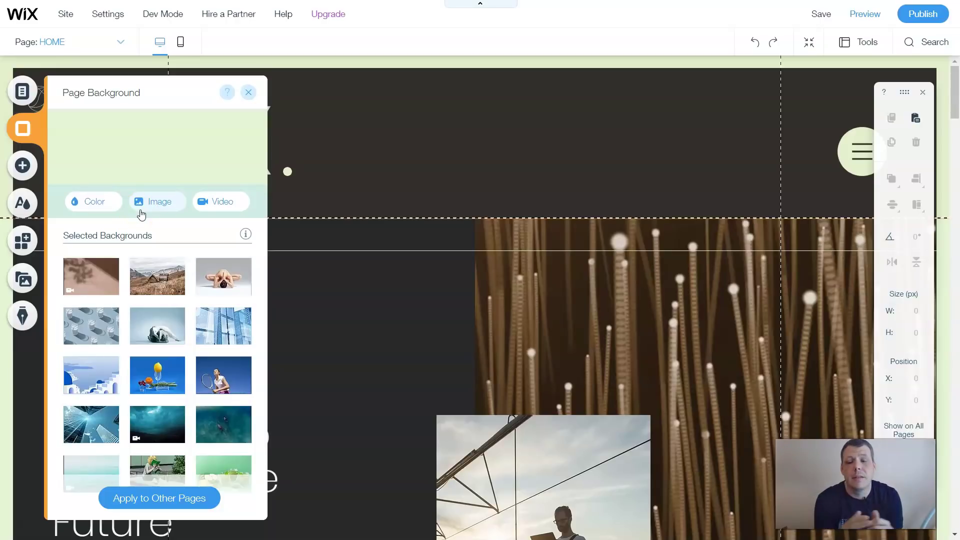
{"action": "mouse_move", "coordinate": [169, 472]}
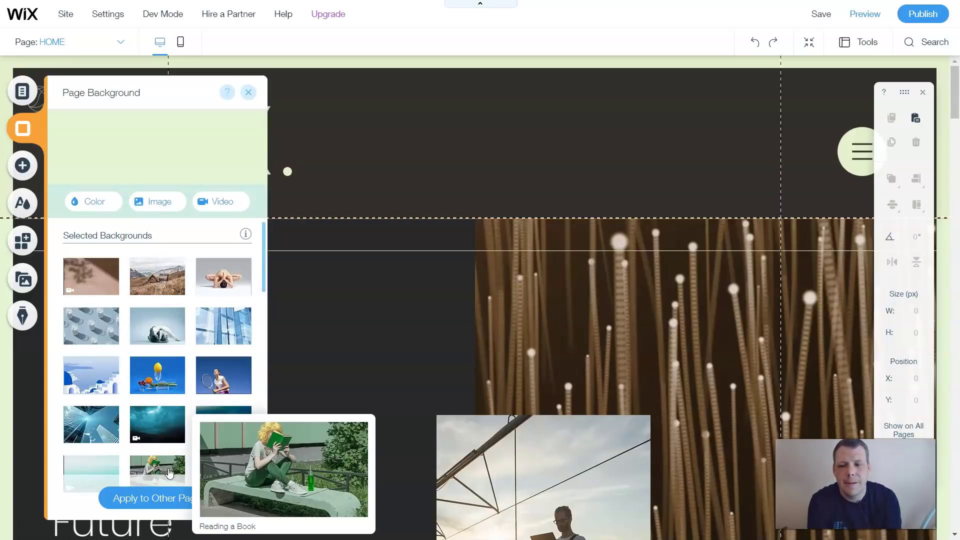
{"action": "left_click", "coordinate": [118, 370]}
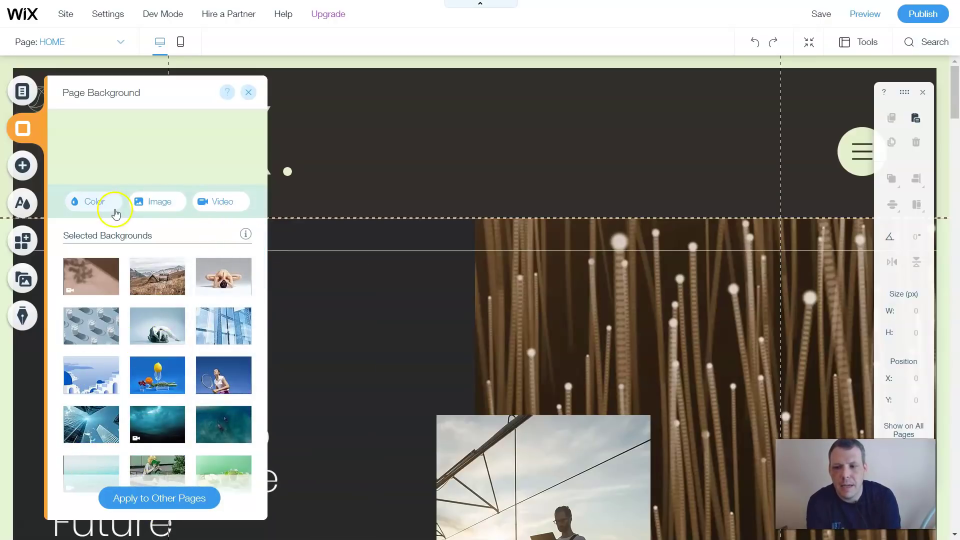
- In the background image chooser, get images.png (4KB) into Site Files
{"action": "left_click", "coordinate": [153, 206]}
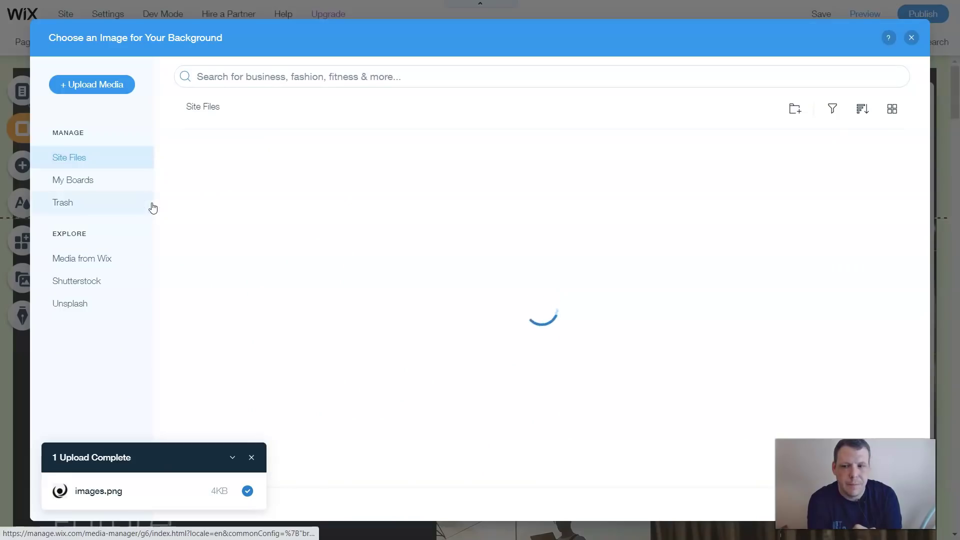
{"action": "left_click", "coordinate": [119, 93]}
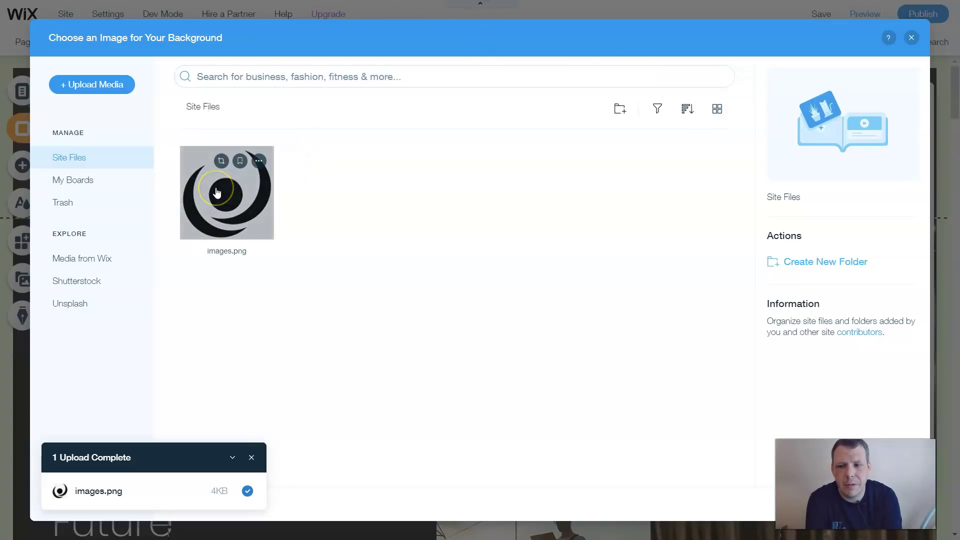
{"action": "left_click", "coordinate": [347, 231]}
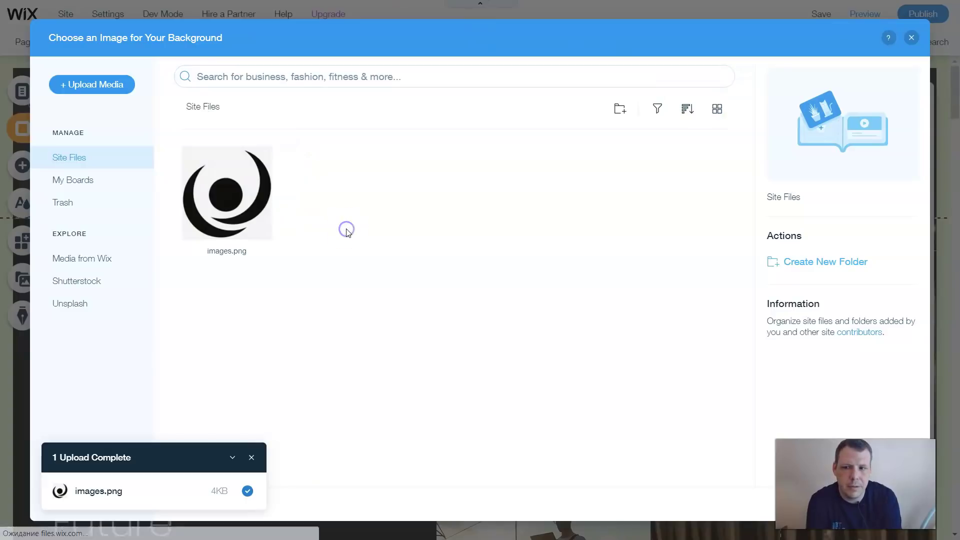
- Start a media upload with the Computer source for drag-and-drop upload
{"action": "left_click", "coordinate": [94, 85]}
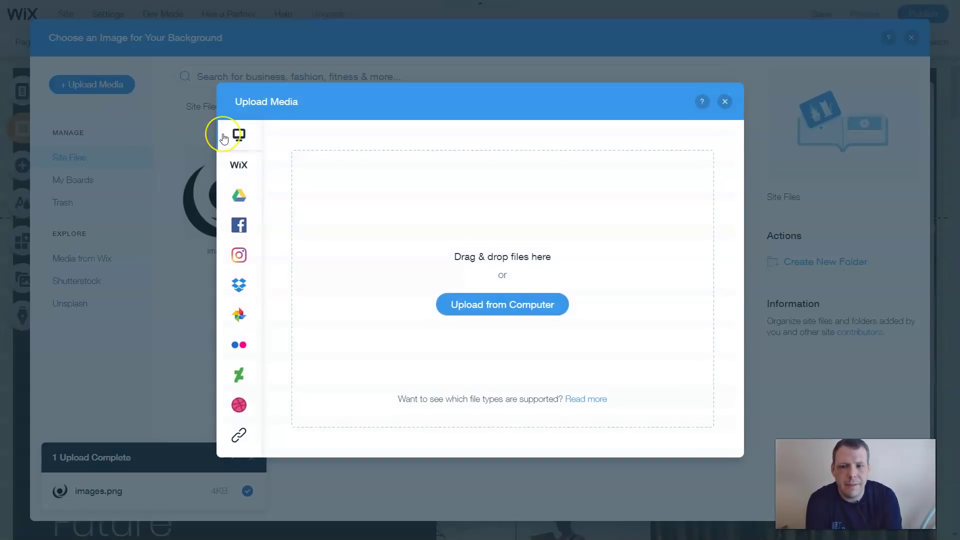
{"action": "mouse_move", "coordinate": [224, 139]}
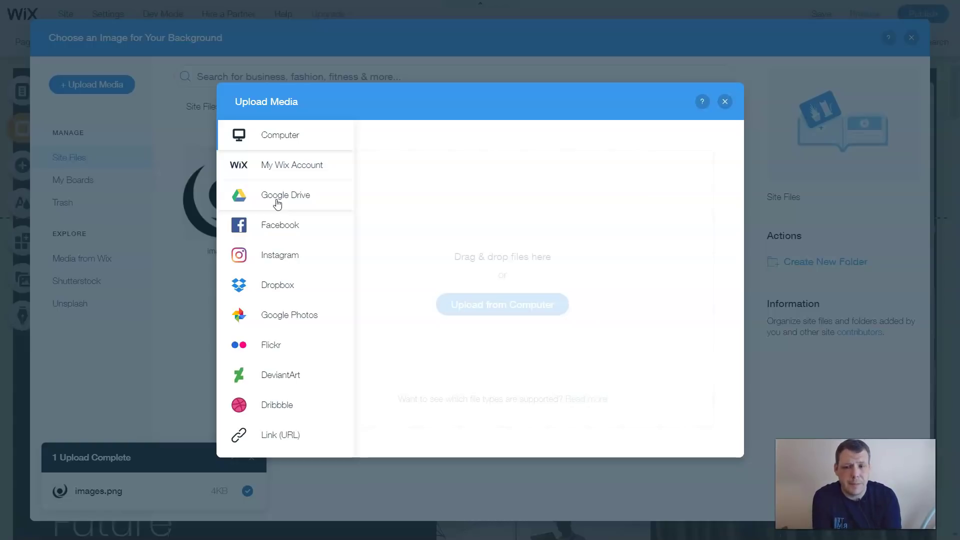
{"action": "left_click", "coordinate": [251, 122]}
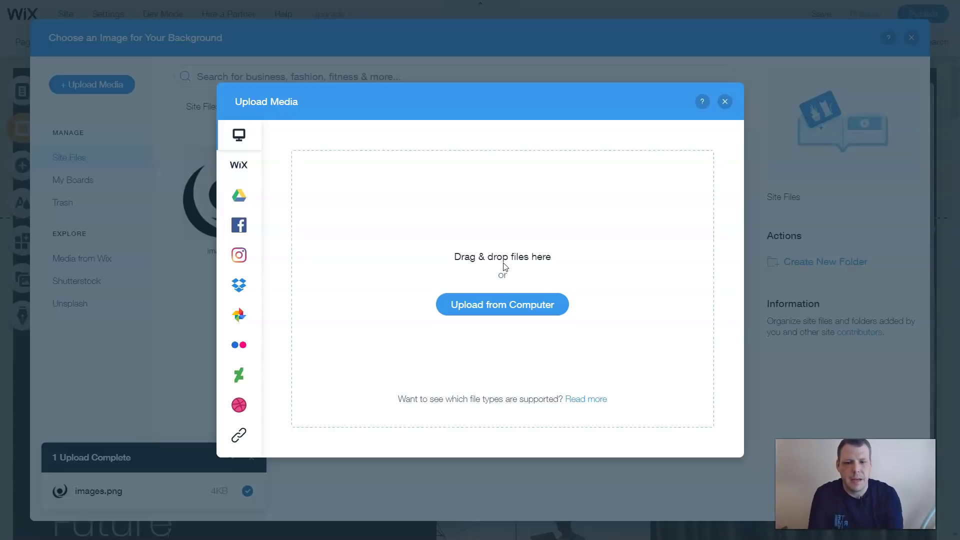
- Upload the 42.3MB Galaxy_With_Customization video from the computer to Site Files
{"action": "left_click", "coordinate": [493, 300]}
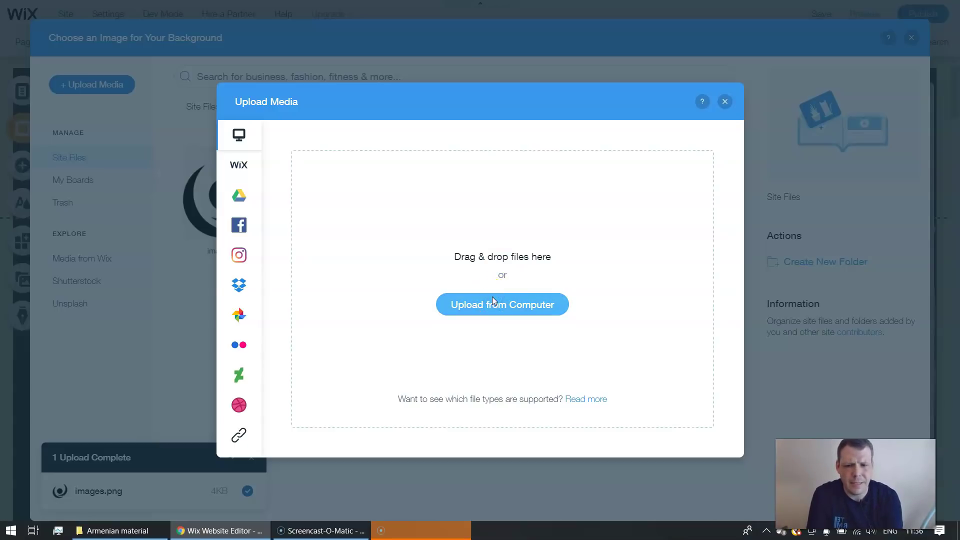
{"action": "left_click", "coordinate": [108, 16]}
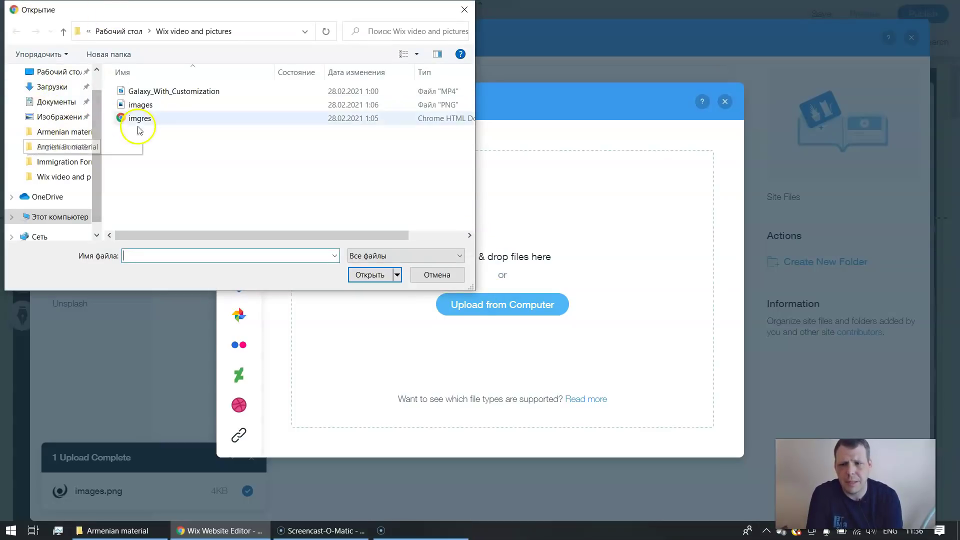
{"action": "double_click", "coordinate": [175, 95]}
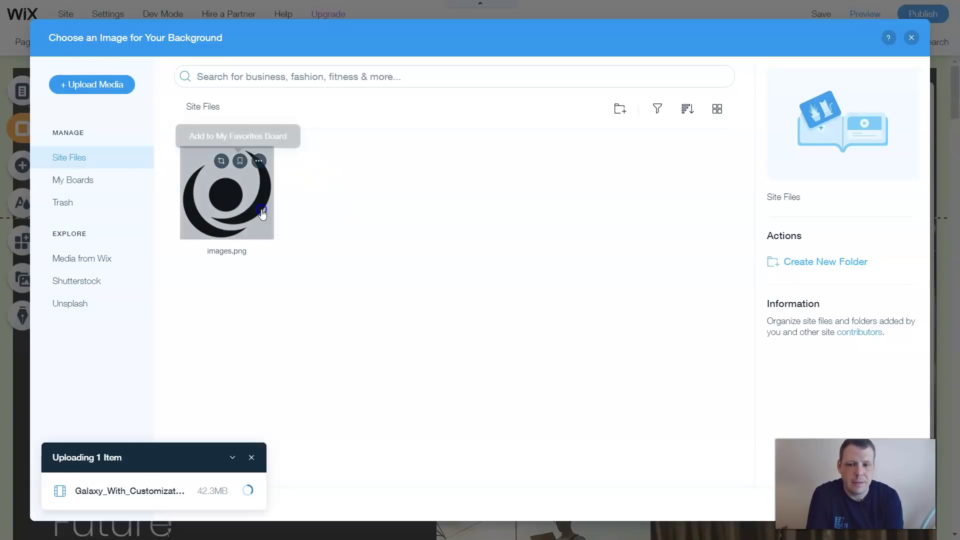
- Set the images.png logo as the page background and give it 61% opacity
{"action": "left_click", "coordinate": [235, 205]}
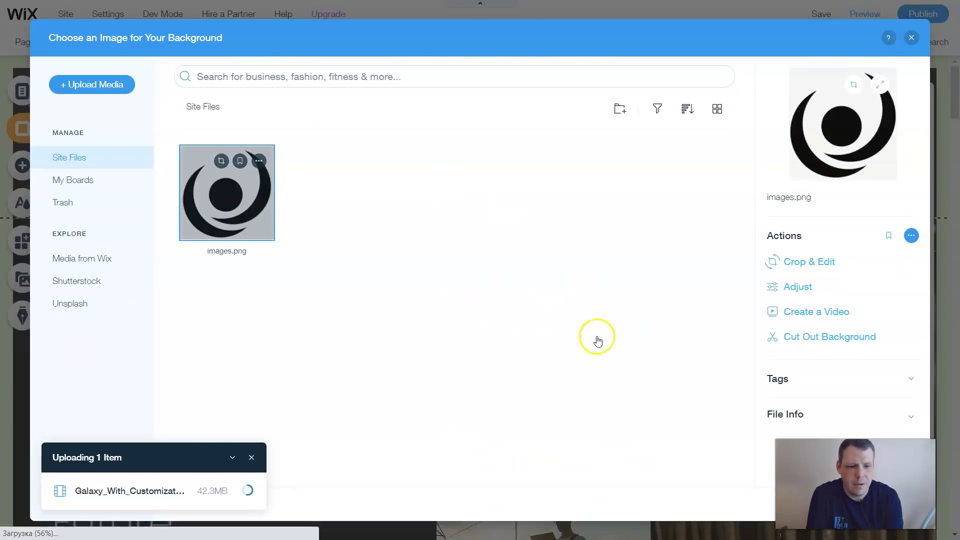
{"action": "left_click", "coordinate": [860, 503]}
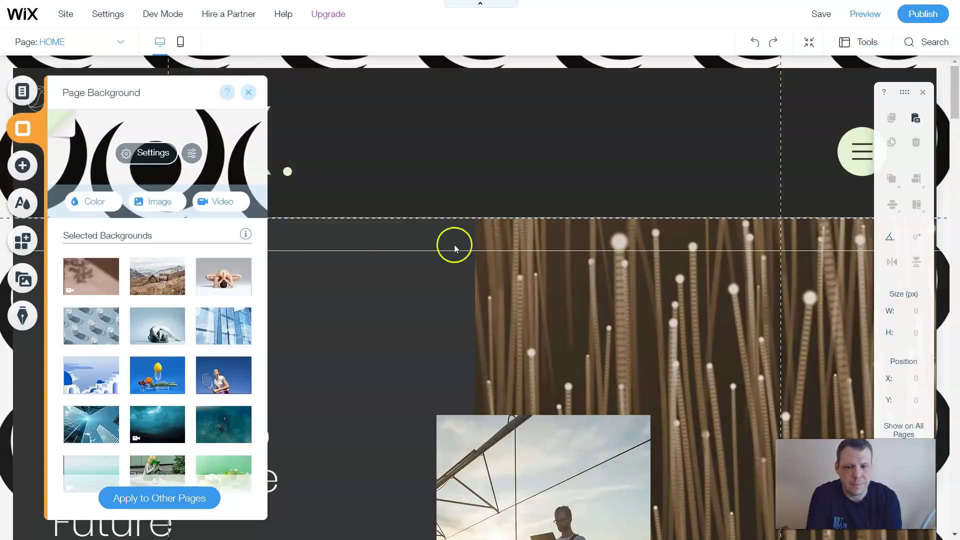
{"action": "left_click", "coordinate": [151, 165]}
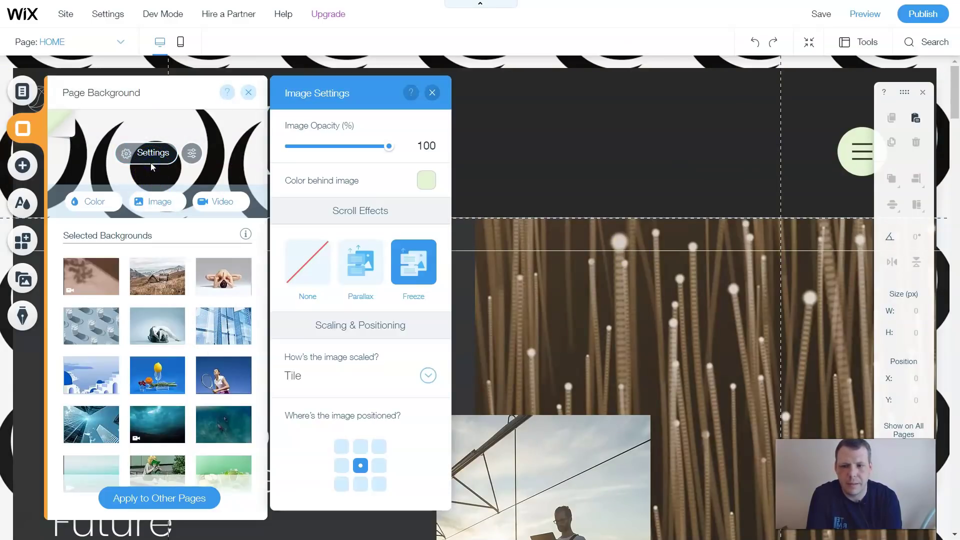
{"action": "left_click", "coordinate": [338, 147]}
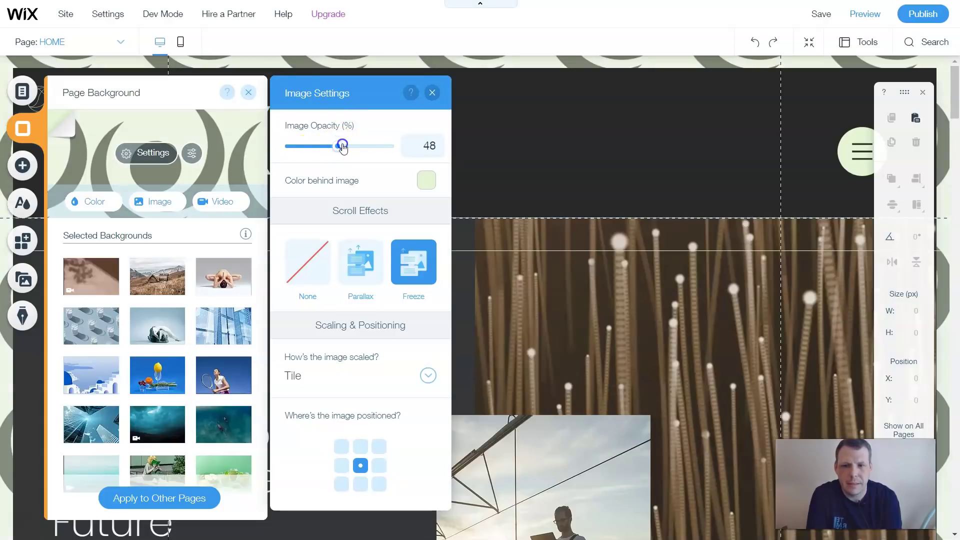
{"action": "left_click_drag", "start_coordinate": [343, 147], "coordinate": [350, 146]}
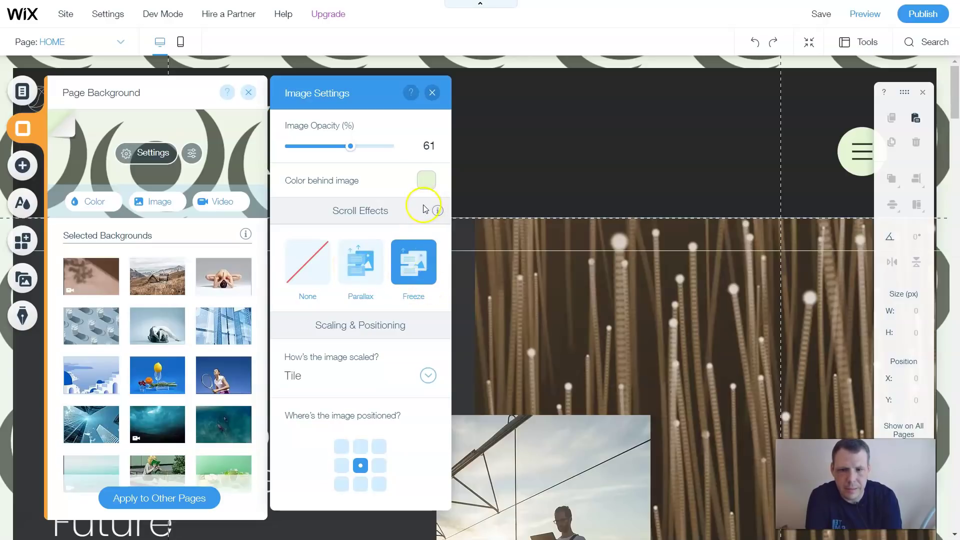
- Scale the background image to Fit after trying Original Size, keeping the Freeze scroll effect
{"action": "left_click", "coordinate": [363, 330]}
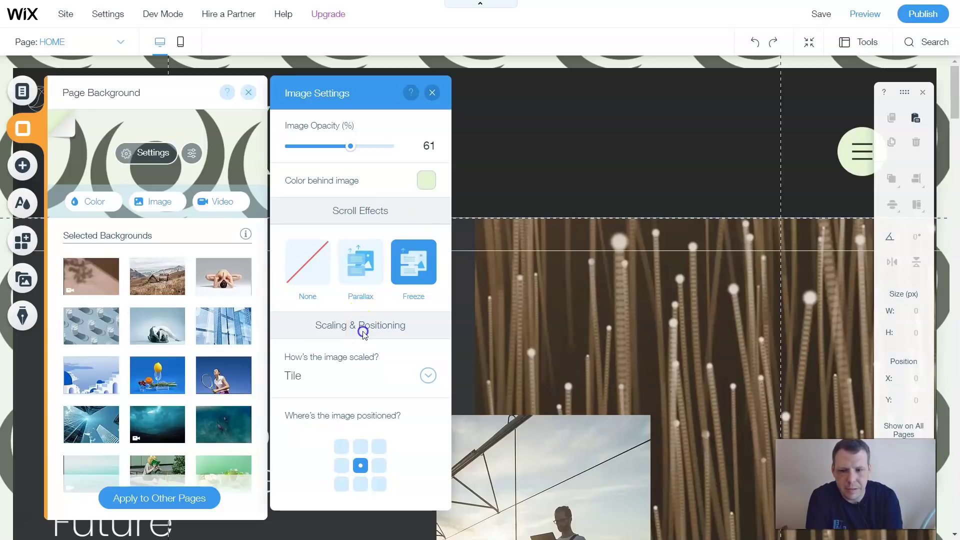
{"action": "left_click", "coordinate": [426, 375]}
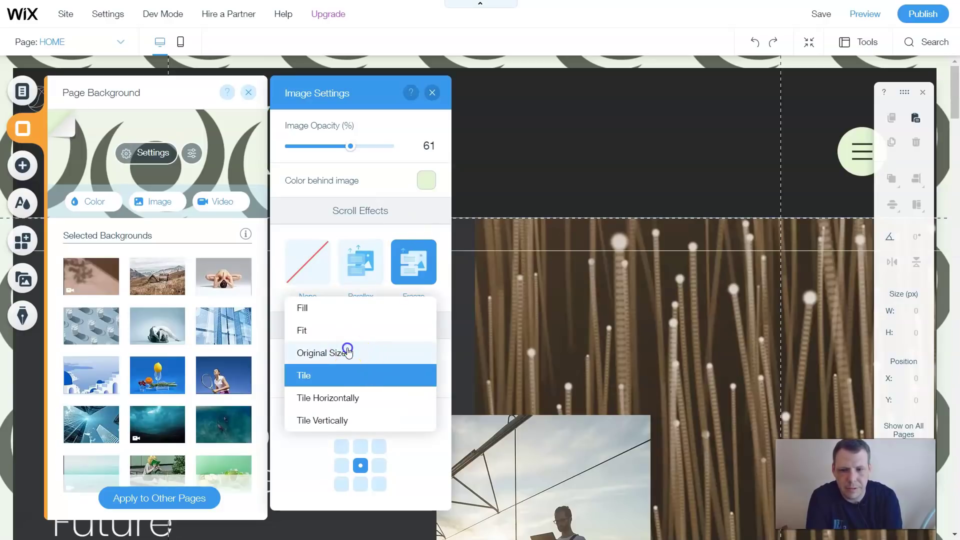
{"action": "left_click", "coordinate": [352, 354]}
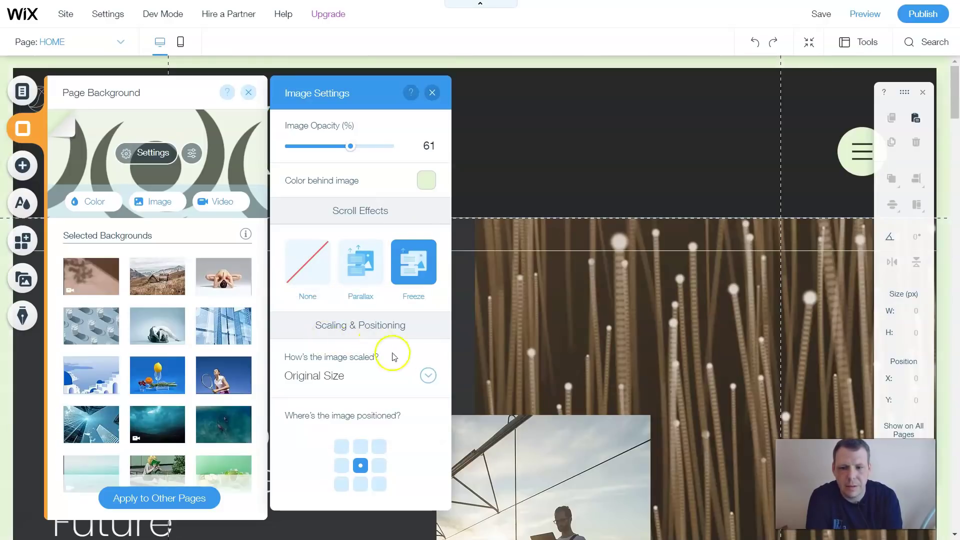
{"action": "left_click", "coordinate": [425, 372]}
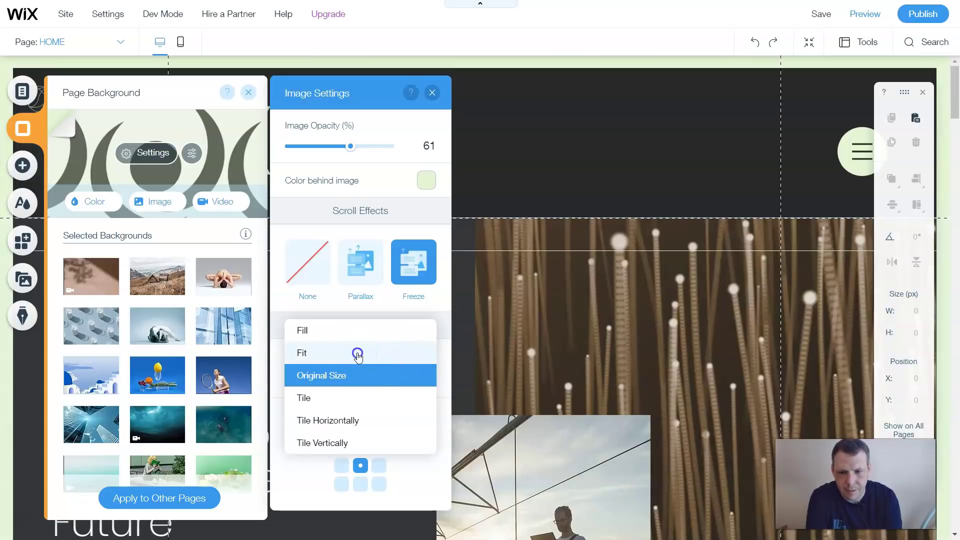
{"action": "left_click", "coordinate": [357, 354]}
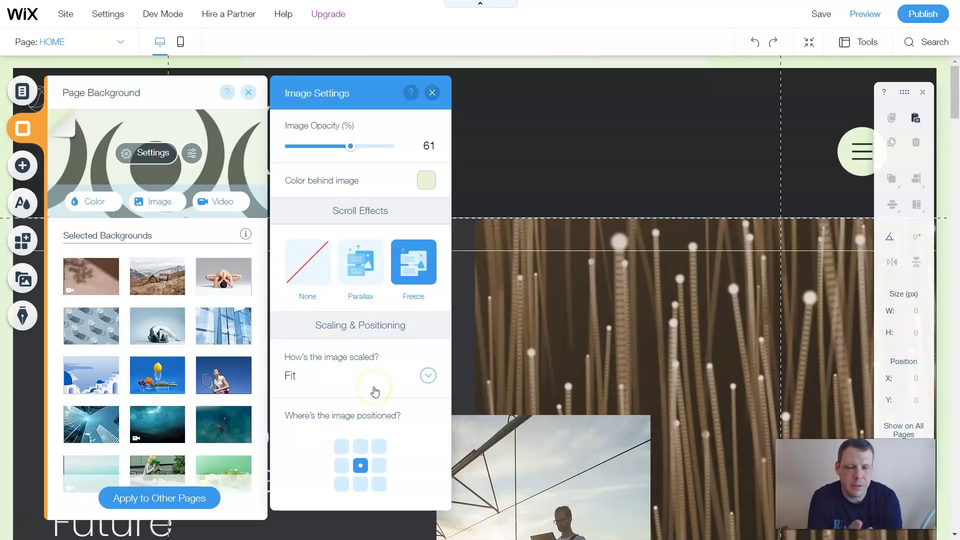
{"action": "left_click", "coordinate": [372, 482]}
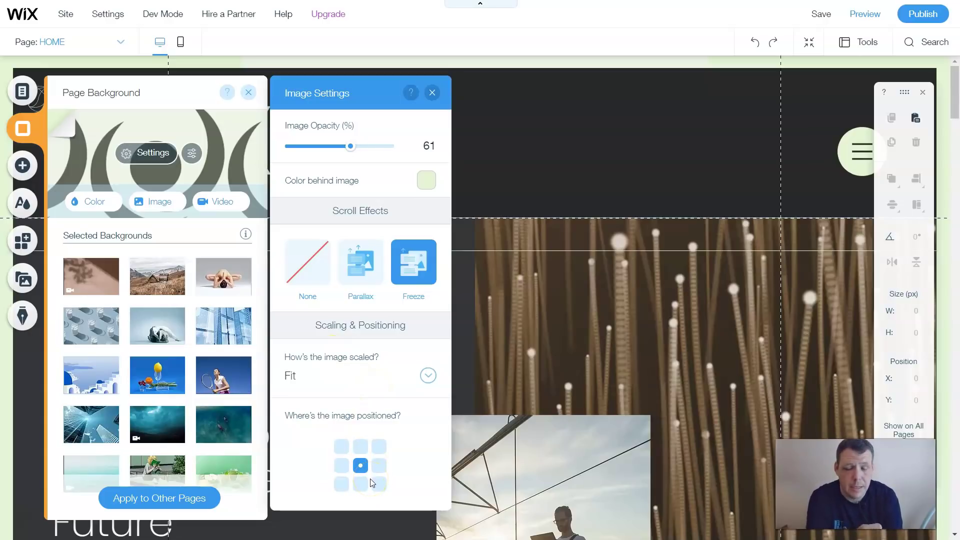
{"action": "left_click", "coordinate": [360, 442]}
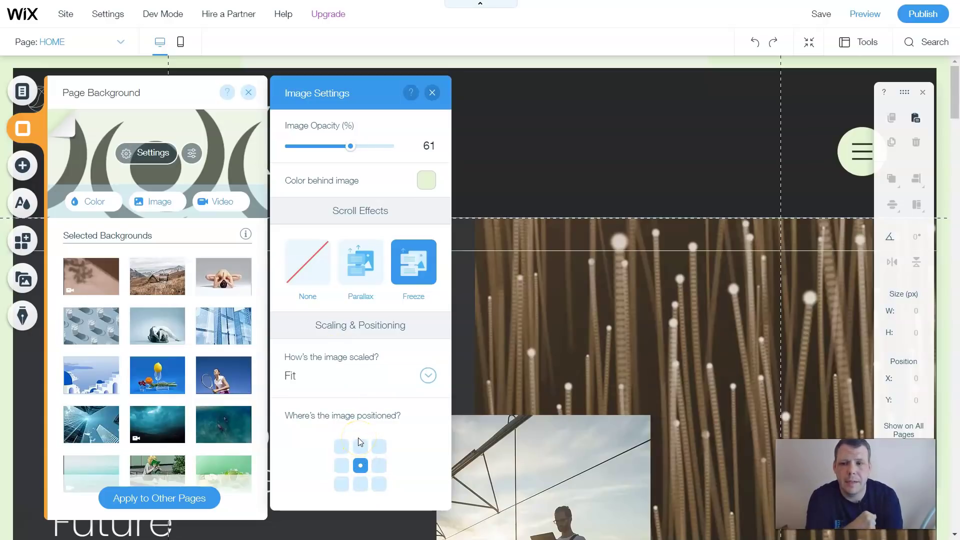
{"action": "left_click", "coordinate": [344, 265]}
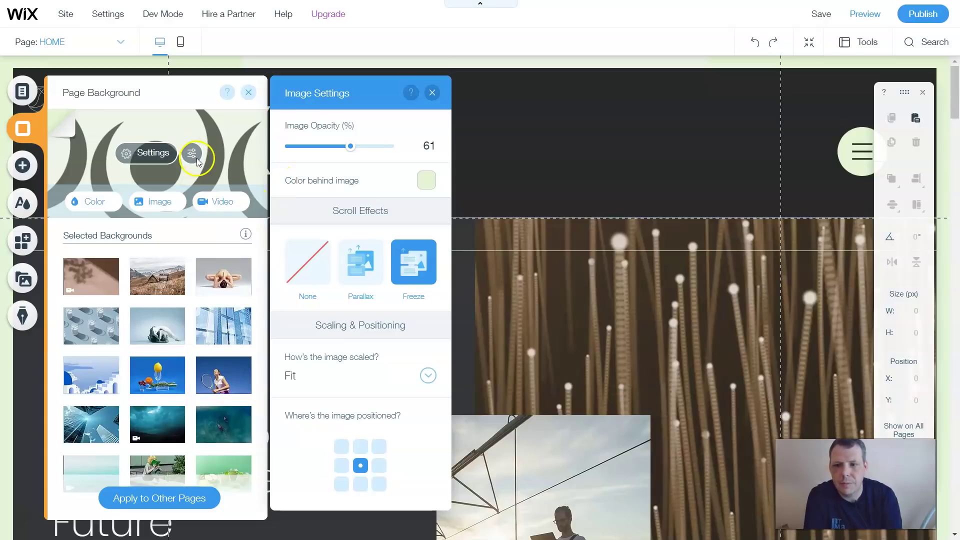
- Switch to video backgrounds and preview the 00:53 Galaxy_With_Customization.mp4 video
{"action": "left_click", "coordinate": [207, 199]}
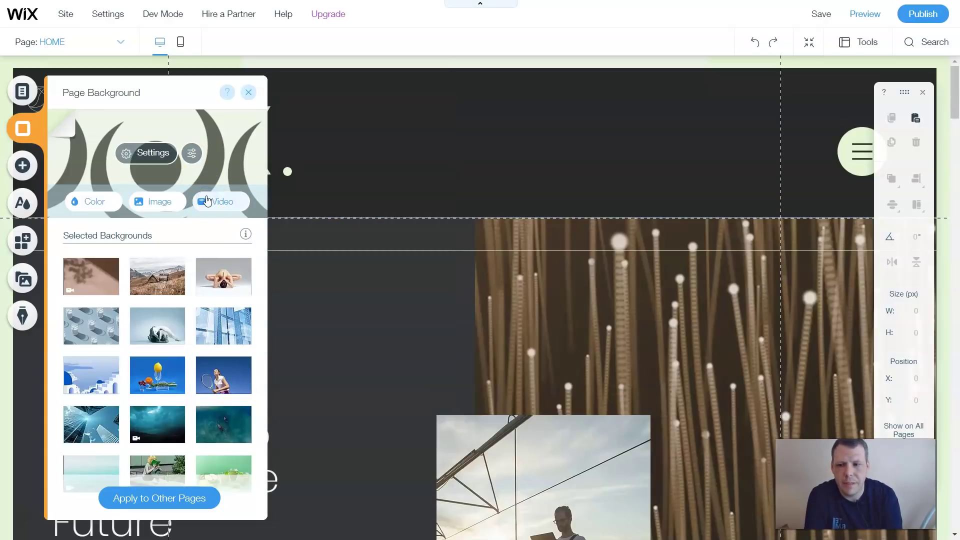
{"action": "left_click", "coordinate": [207, 201]}
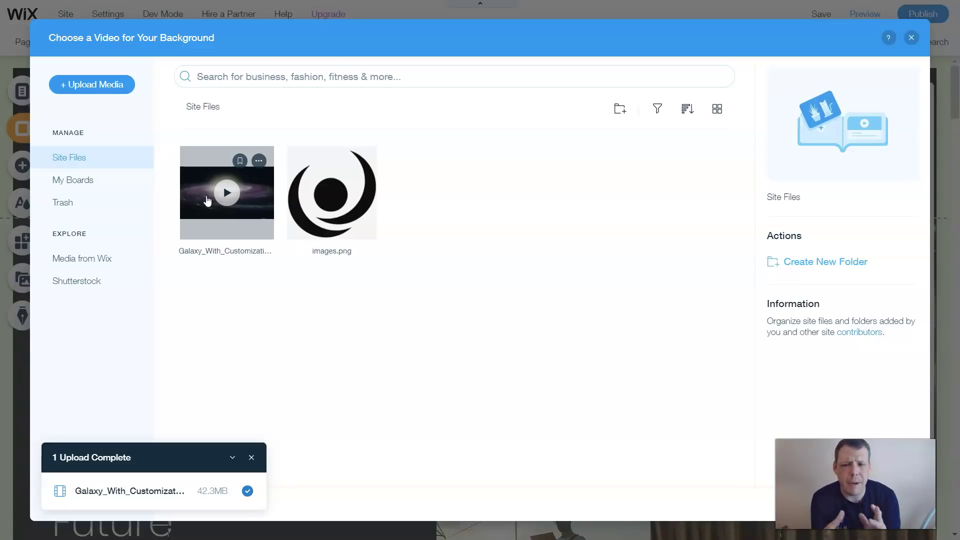
{"action": "left_click", "coordinate": [226, 193]}
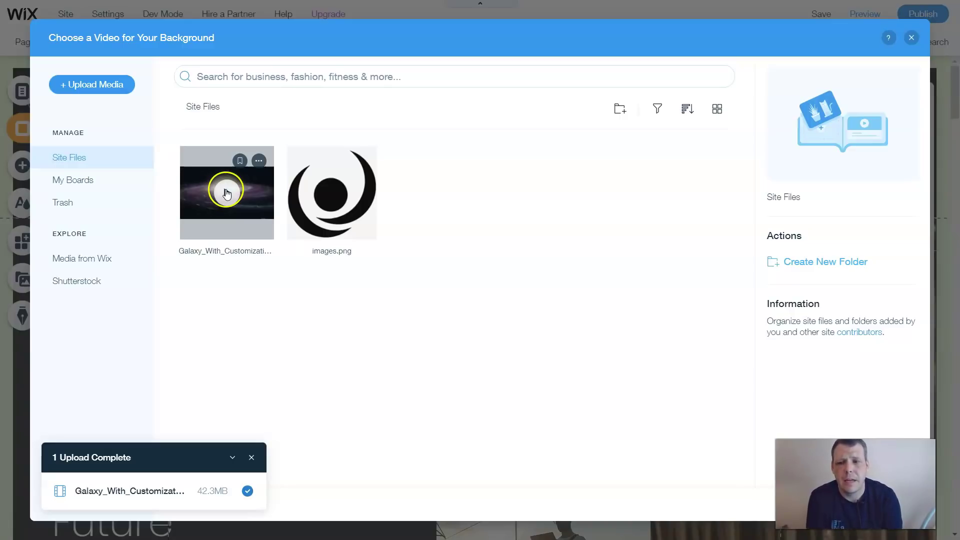
{"action": "left_click", "coordinate": [226, 193]}
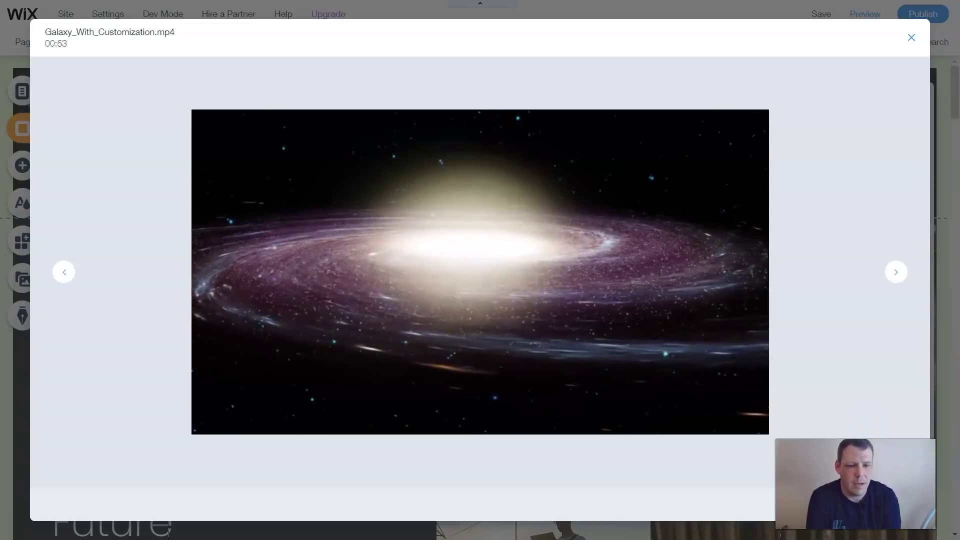
- Pause and resume the Galaxy preview, apply it as the page background, then select the top strip
{"action": "left_click", "coordinate": [527, 341]}
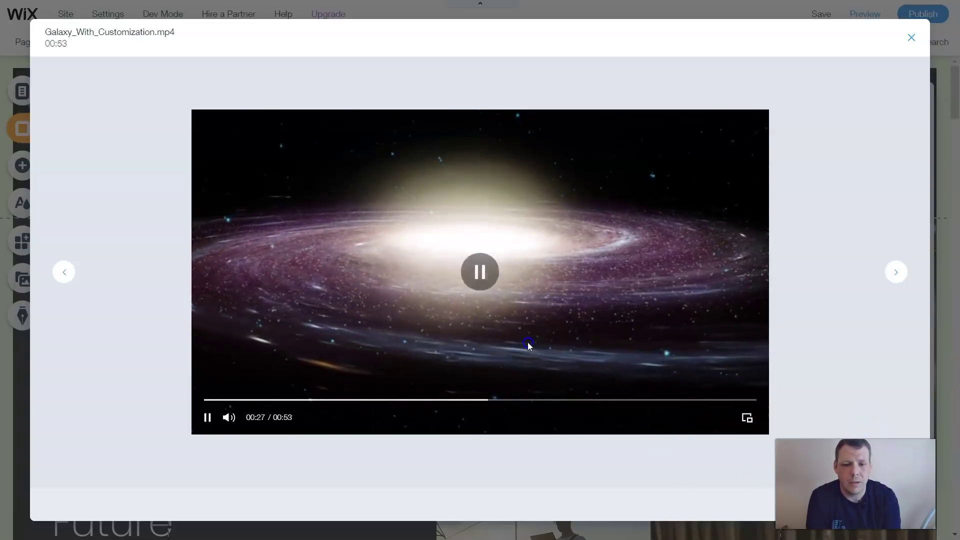
{"action": "left_click", "coordinate": [529, 345]}
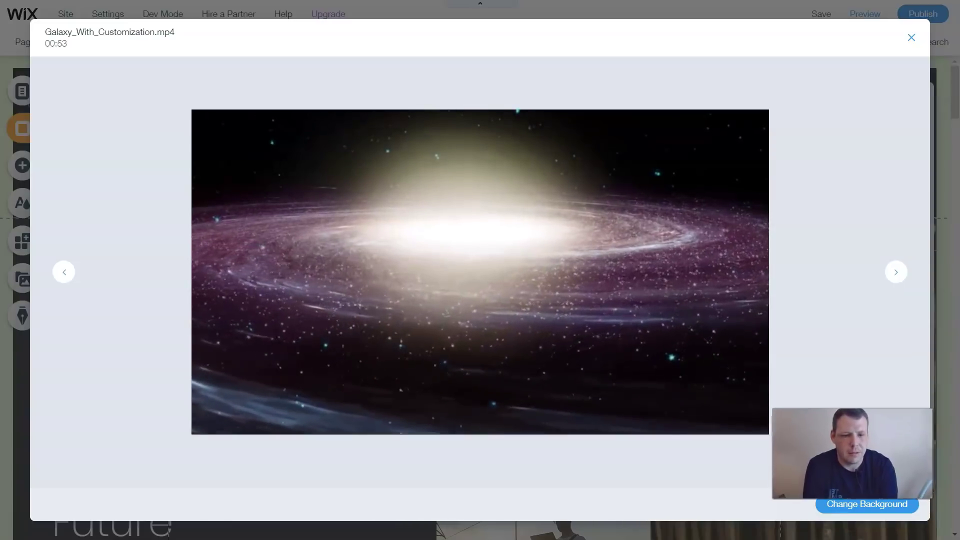
{"action": "left_click", "coordinate": [869, 505]}
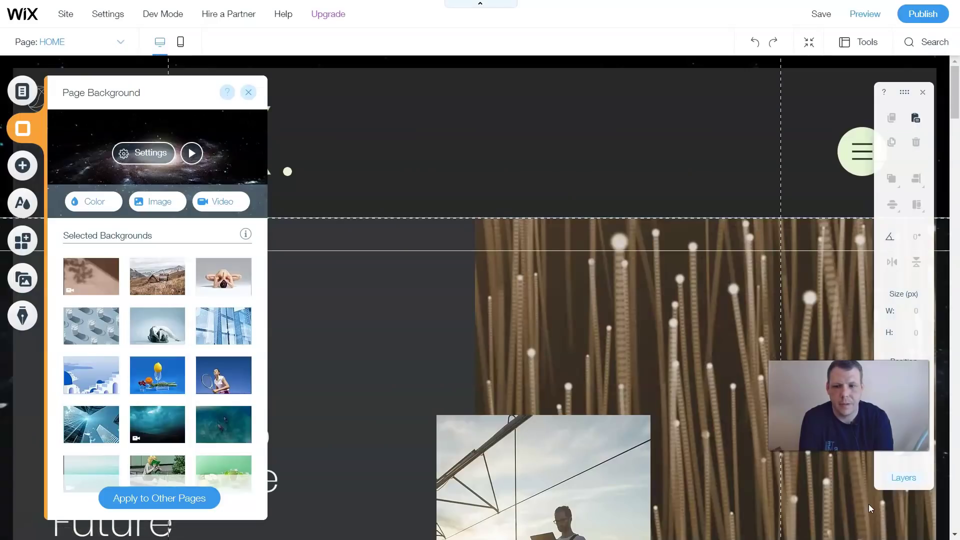
{"action": "left_click", "coordinate": [694, 310]}
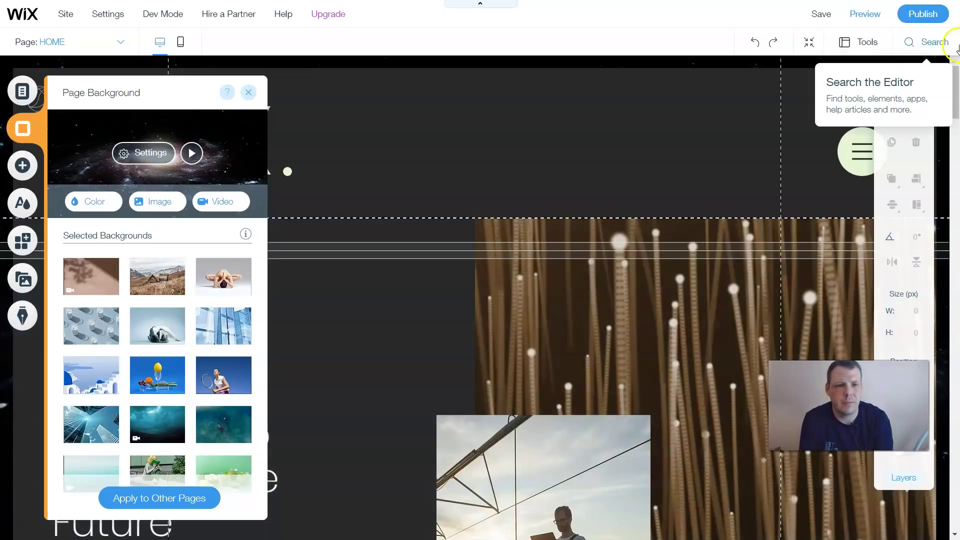
{"action": "left_click", "coordinate": [824, 142]}
{"action": "left_click", "coordinate": [791, 151]}
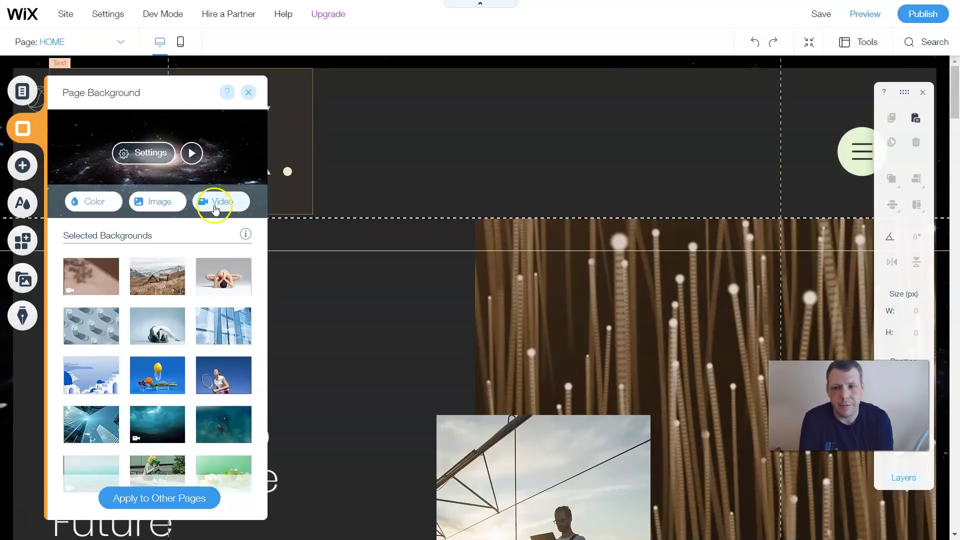
- Replace the video with the grey #757575 theme colour and close the Color Picker and Page Background panel
{"action": "left_click", "coordinate": [96, 200]}
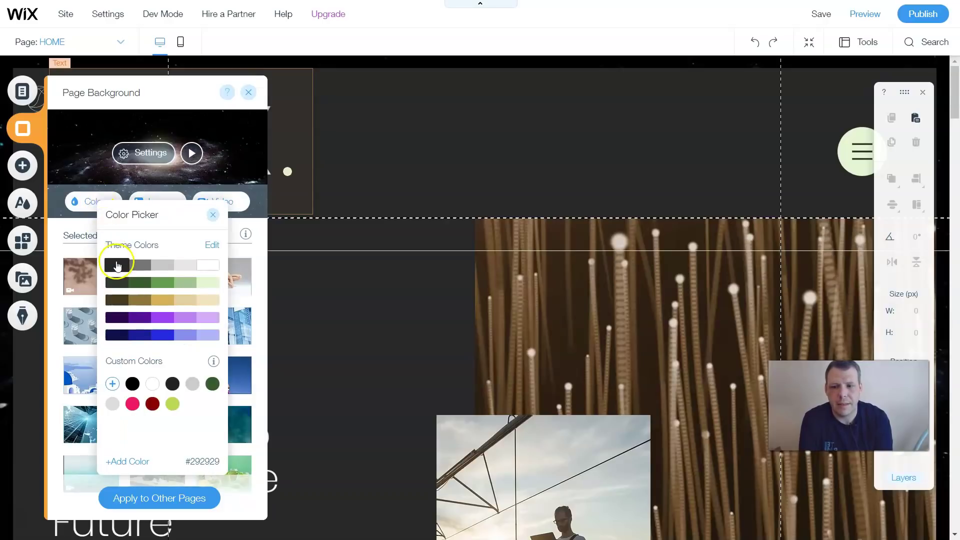
{"action": "left_click", "coordinate": [135, 268]}
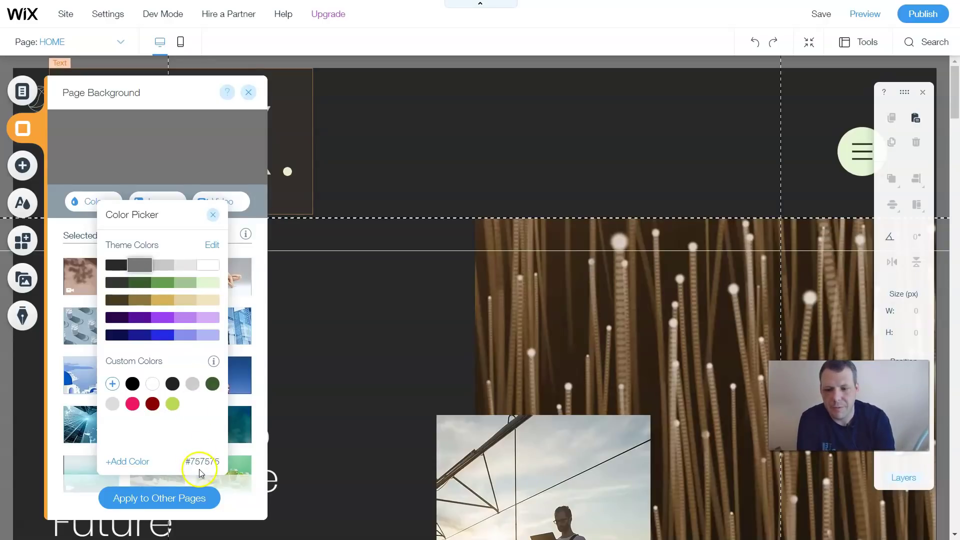
{"action": "left_click", "coordinate": [214, 216]}
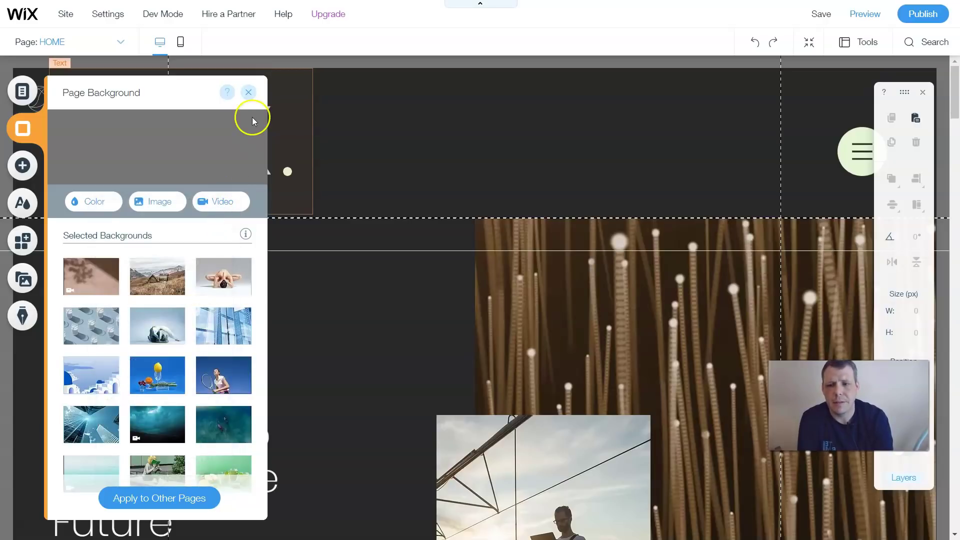
{"action": "left_click", "coordinate": [248, 92]}
{"action": "left_click", "coordinate": [389, 343]}
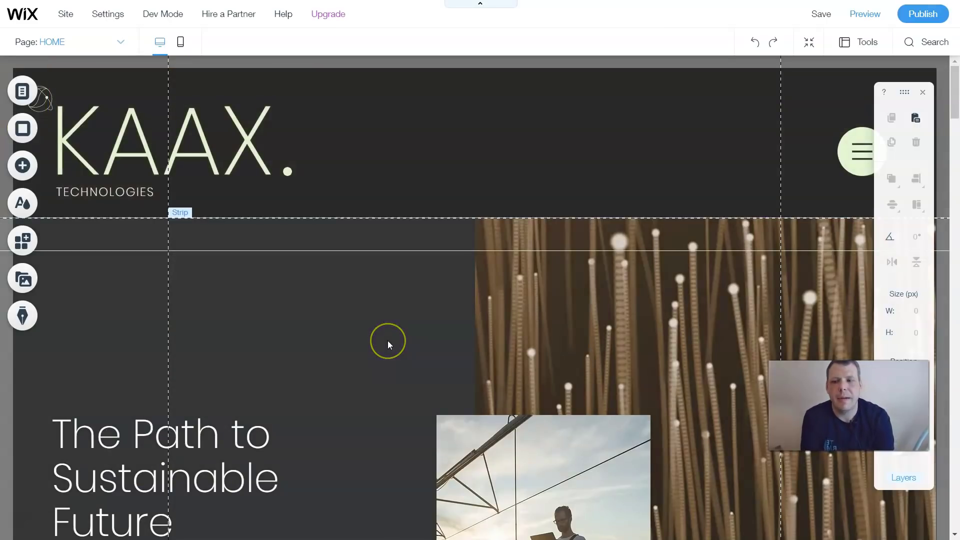